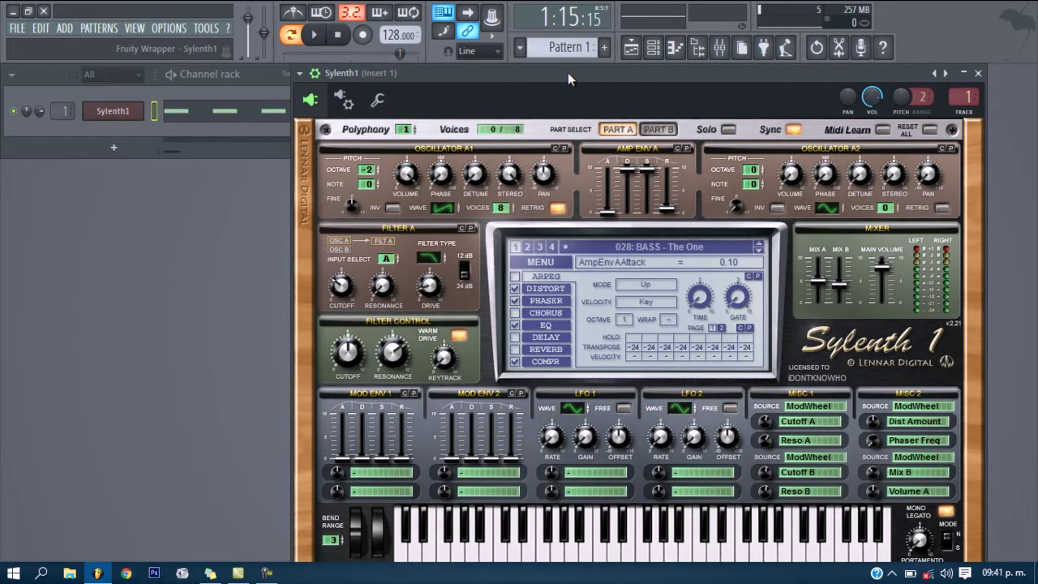
Play the pattern briefly to hear the Sylenth1 bass sound, and stop playback.
{"action": "left_click_drag", "start_coordinate": [569, 75], "coordinate": [561, 75]}
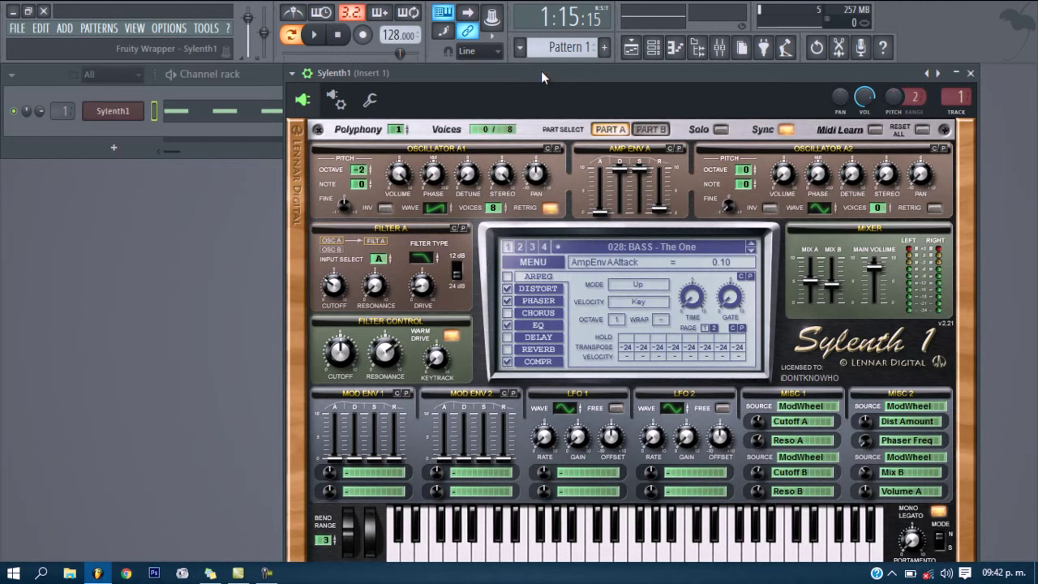
{"action": "left_click_drag", "start_coordinate": [500, 84], "coordinate": [521, 75]}
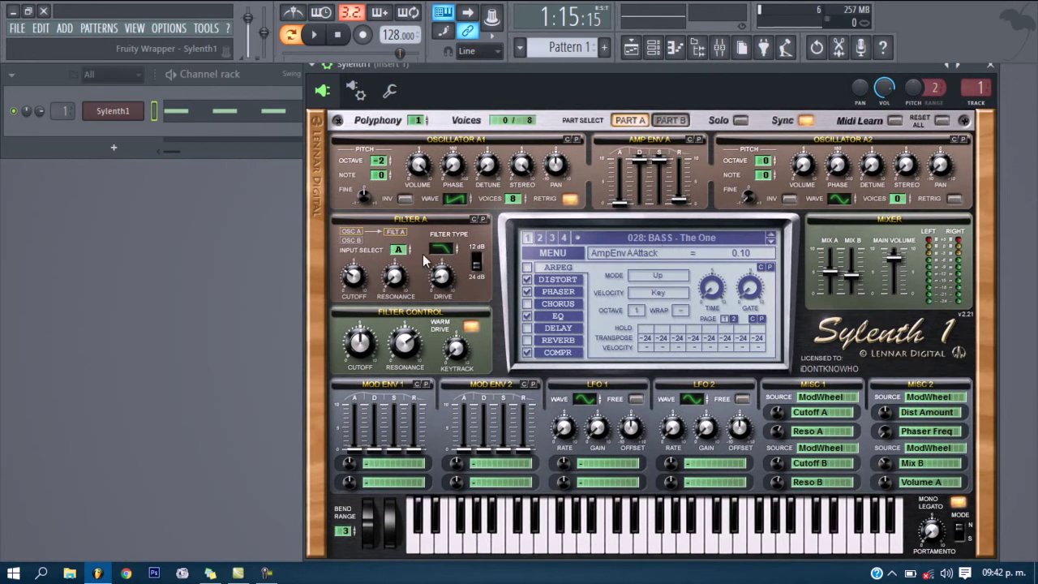
{"action": "left_click", "coordinate": [338, 36]}
{"action": "left_click", "coordinate": [315, 35]}
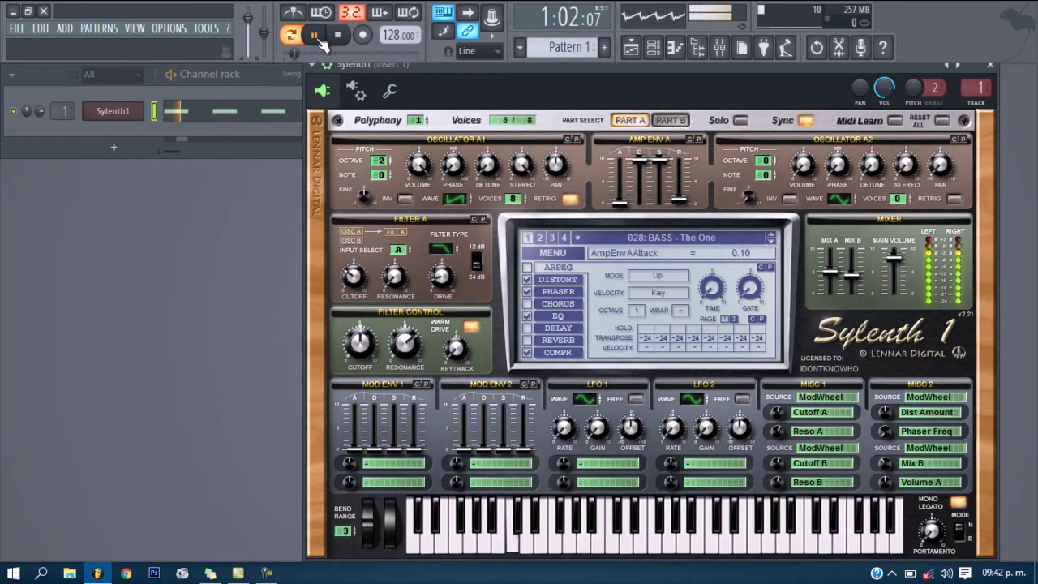
{"action": "left_click", "coordinate": [319, 38]}
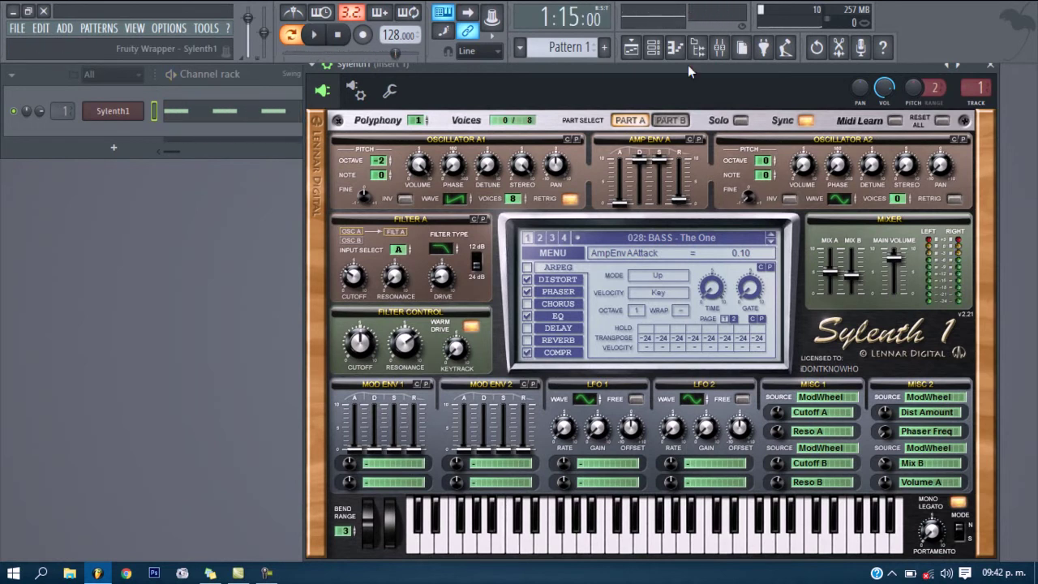
{"action": "left_click_drag", "start_coordinate": [647, 69], "coordinate": [634, 69]}
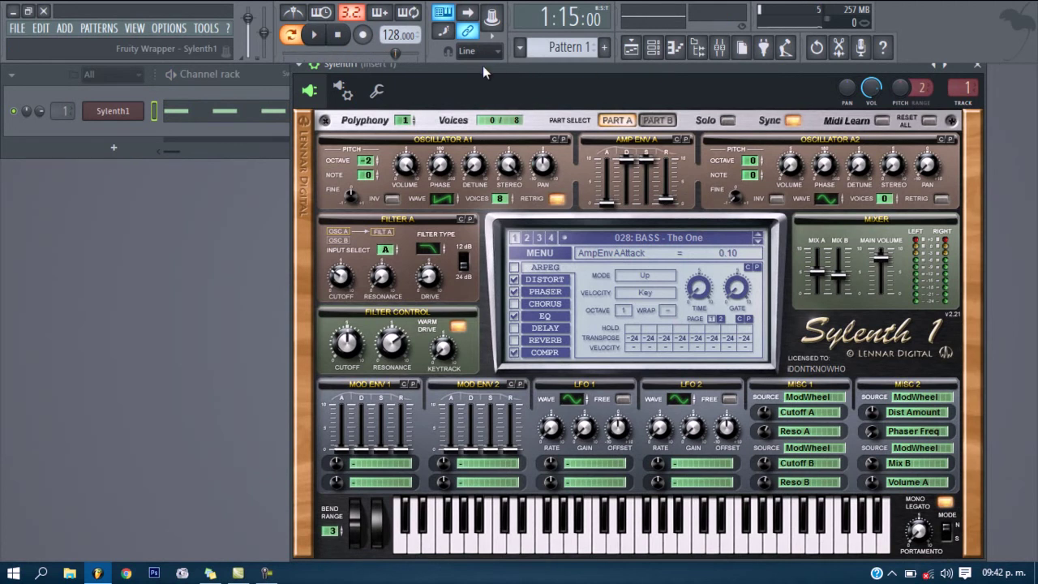
Open Fruity parametric EQ 2 in the first effect slot of mixer Insert 1 and enlarge its window.
{"action": "left_click", "coordinate": [719, 47]}
{"action": "left_click", "coordinate": [911, 120]}
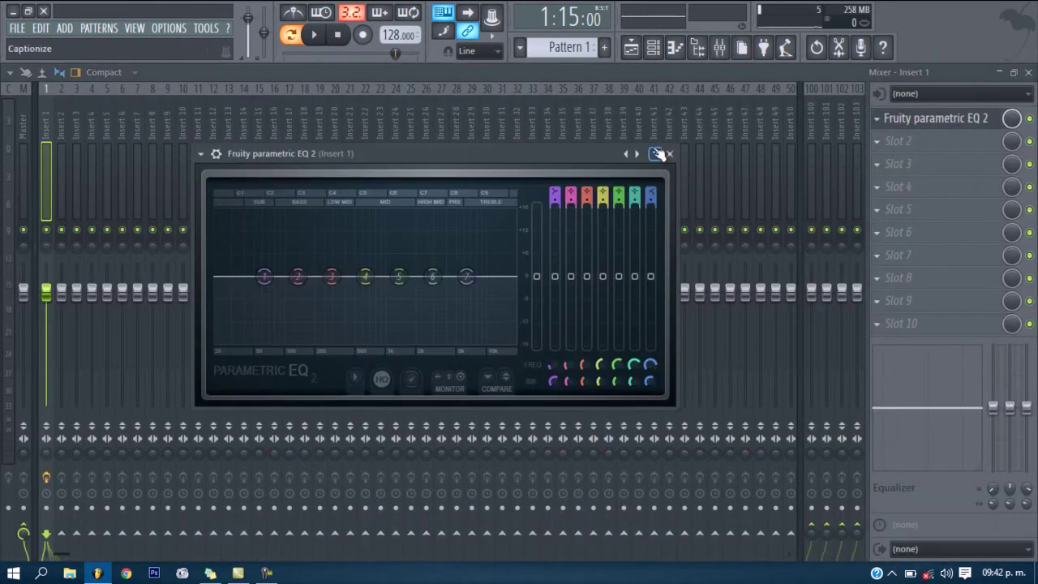
{"action": "left_click_drag", "start_coordinate": [472, 152], "coordinate": [486, 100]}
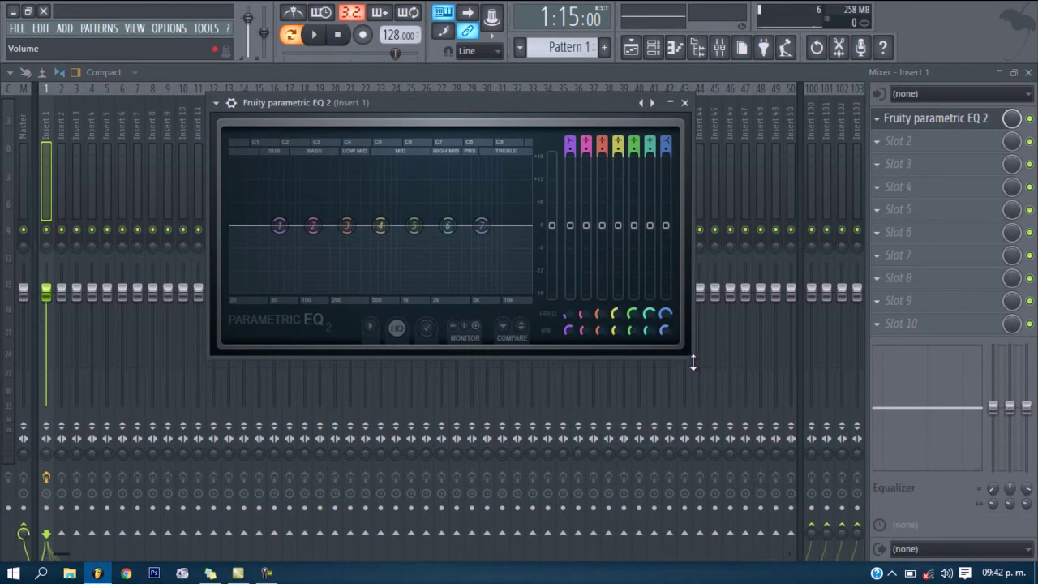
{"action": "left_click_drag", "start_coordinate": [693, 356], "coordinate": [1007, 496]}
{"action": "left_click_drag", "start_coordinate": [728, 94], "coordinate": [578, 82]}
Play the pattern twice with the equalizer open to examine the bass sound's frequency spectrum.
{"action": "left_click", "coordinate": [318, 37]}
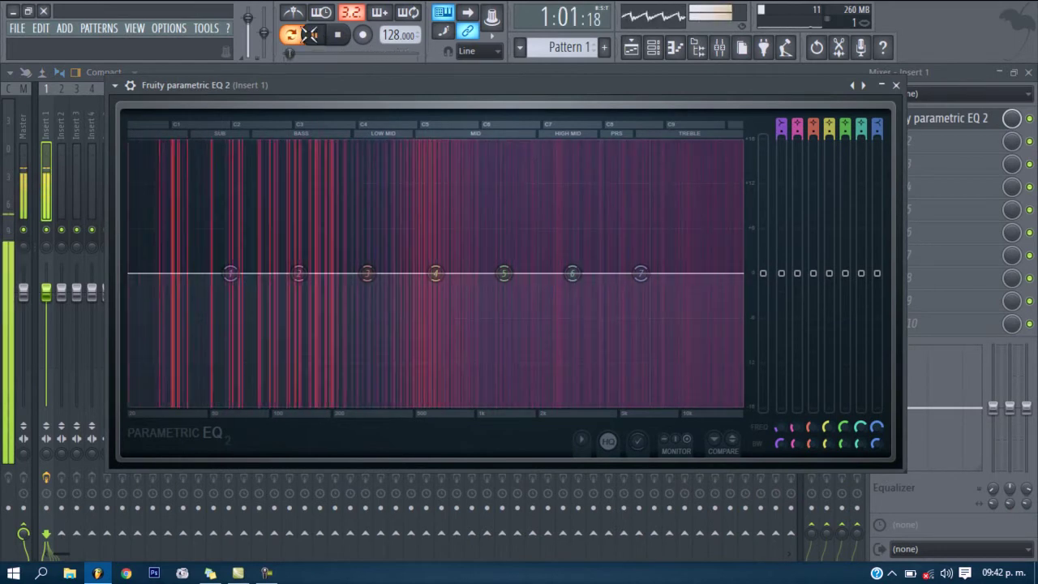
{"action": "key", "text": "space"}
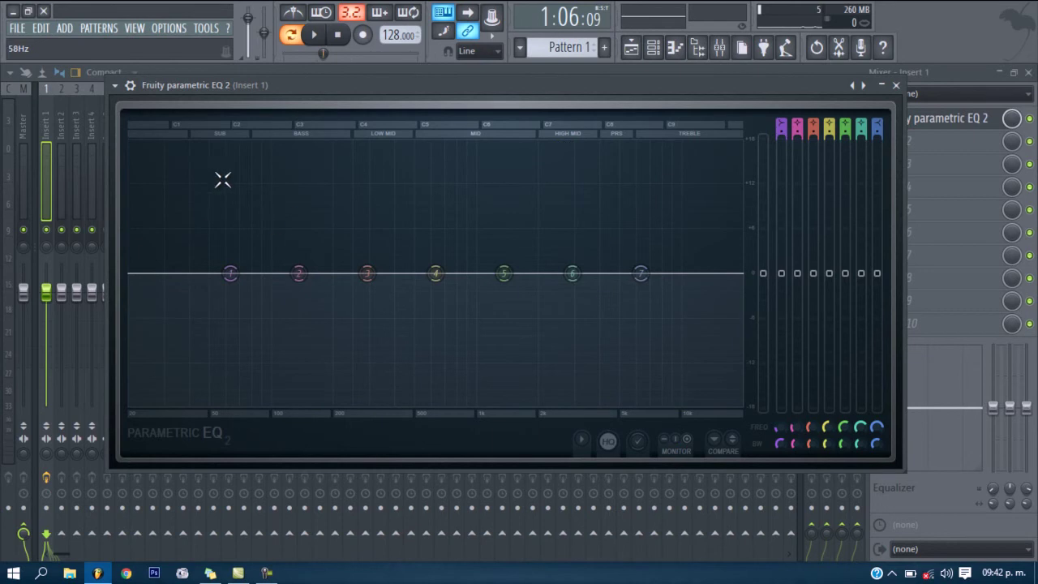
{"action": "left_click", "coordinate": [313, 35]}
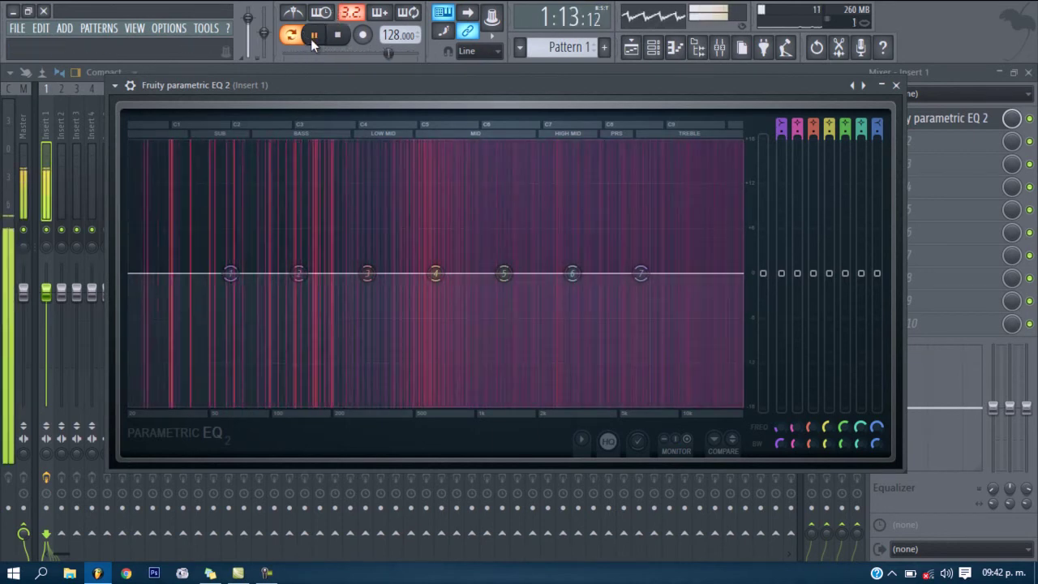
{"action": "left_click", "coordinate": [313, 35]}
{"action": "left_click_drag", "start_coordinate": [475, 84], "coordinate": [492, 77]}
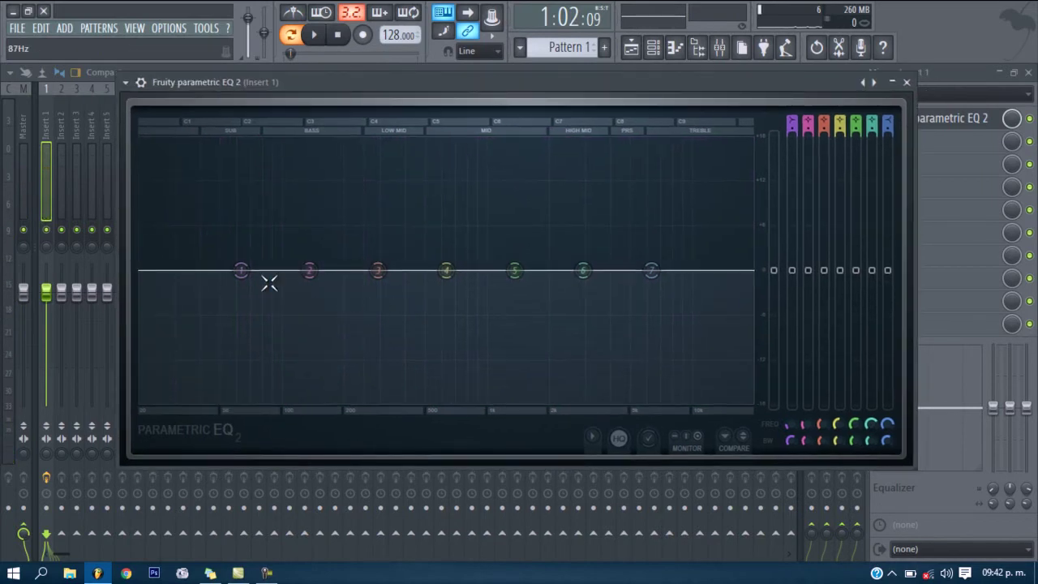
Shift low-shelf band 1 down to about 41 Hz in the equalizer.
{"action": "mouse_move", "coordinate": [241, 273]}
{"action": "left_mouse_down"}
{"action": "mouse_move", "coordinate": [176, 271]}
{"action": "mouse_move", "coordinate": [204, 262]}
{"action": "mouse_move", "coordinate": [224, 280]}
{"action": "left_mouse_up"}
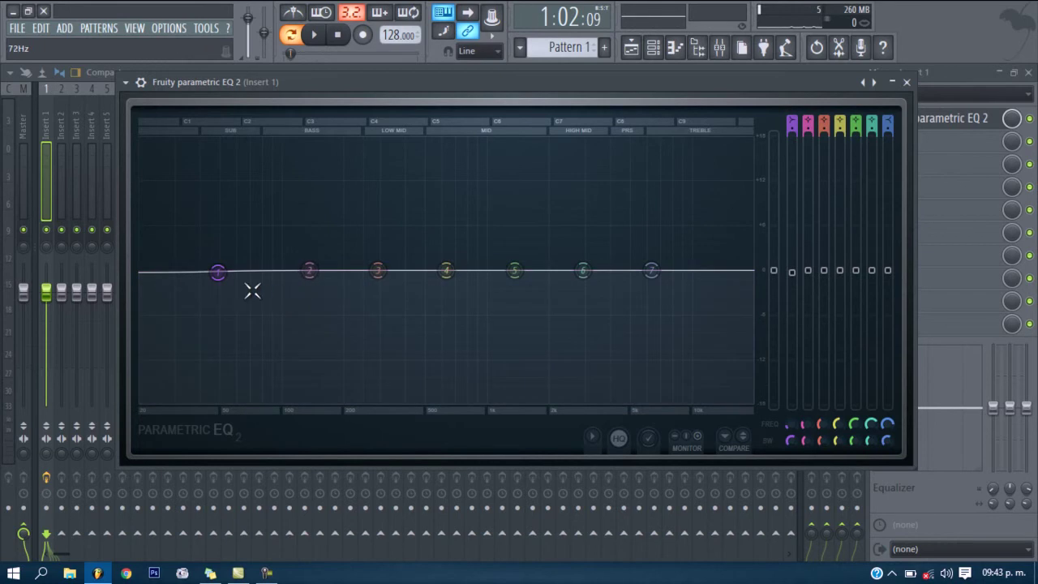
{"action": "left_click_drag", "start_coordinate": [216, 272], "coordinate": [202, 276]}
{"action": "left_click_drag", "start_coordinate": [497, 92], "coordinate": [494, 83]}
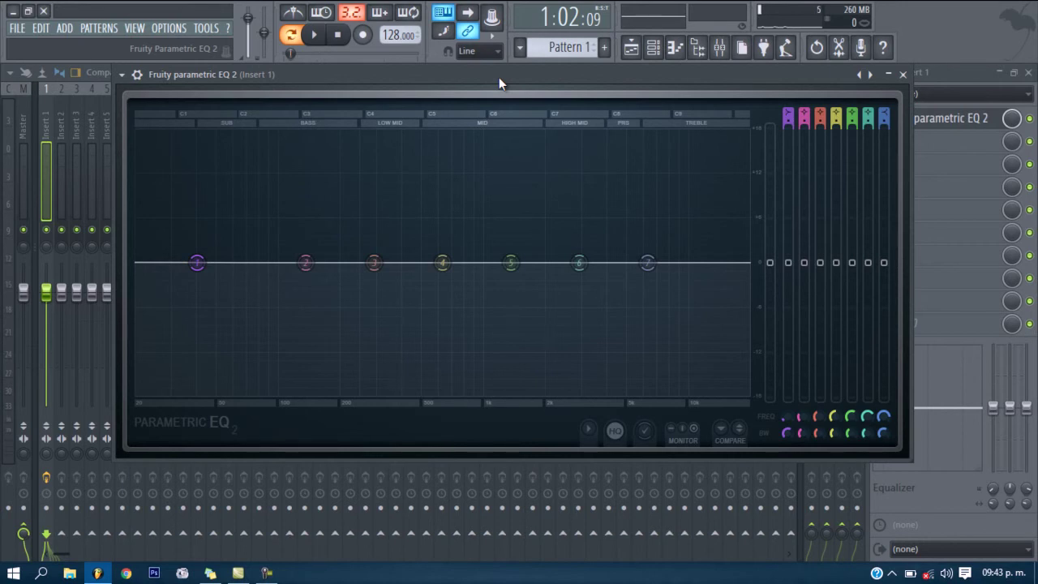
{"action": "left_click_drag", "start_coordinate": [499, 77], "coordinate": [513, 71]}
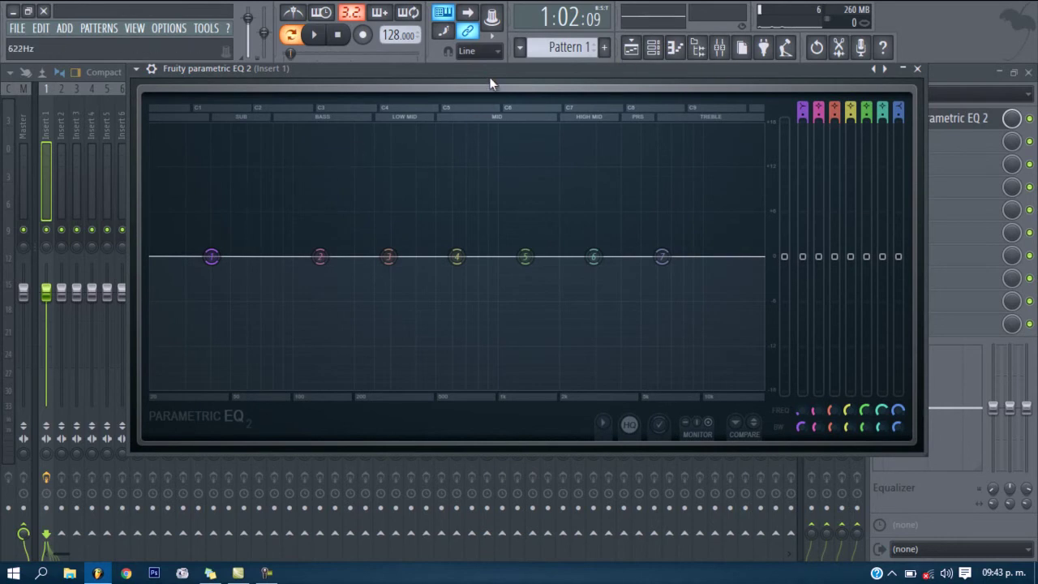
{"action": "left_click_drag", "start_coordinate": [503, 82], "coordinate": [477, 89]}
{"action": "mouse_move", "coordinate": [197, 270]}
{"action": "left_mouse_down"}
{"action": "mouse_move", "coordinate": [243, 270]}
{"action": "mouse_move", "coordinate": [174, 264]}
{"action": "mouse_move", "coordinate": [182, 259]}
{"action": "left_mouse_up"}
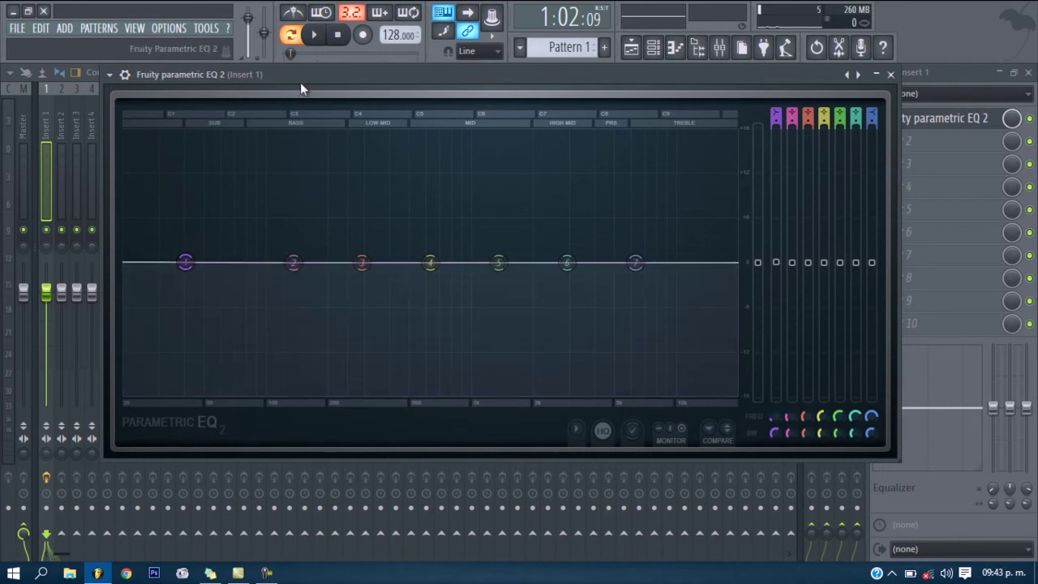
While the pattern plays, boost low-shelf band 1 by about 6 dB near 300 Hz with about 36% bandwidth.
{"action": "left_click", "coordinate": [321, 34]}
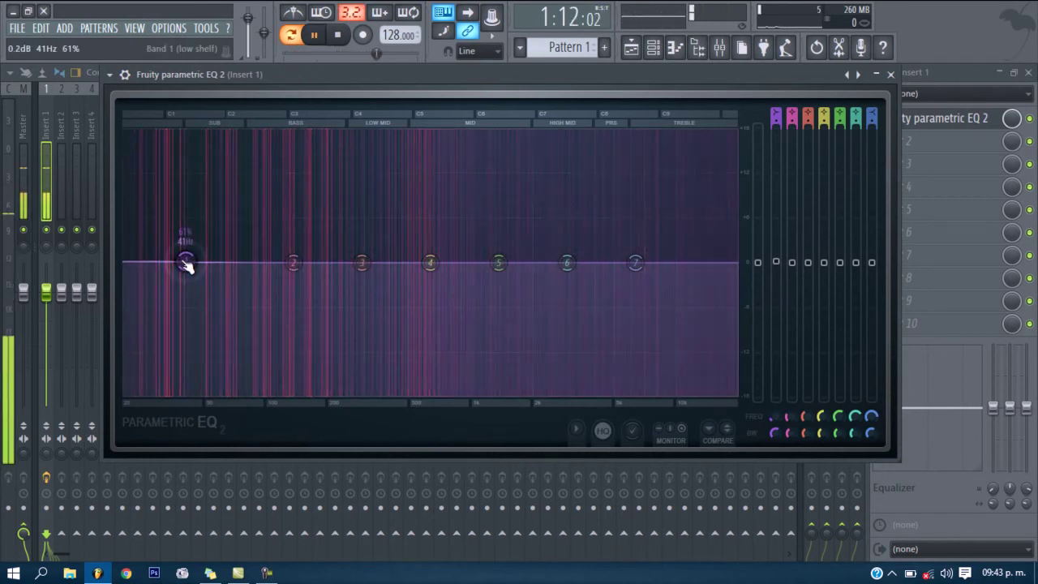
{"action": "left_click_drag", "start_coordinate": [187, 266], "coordinate": [428, 248]}
{"action": "left_click", "coordinate": [338, 35]}
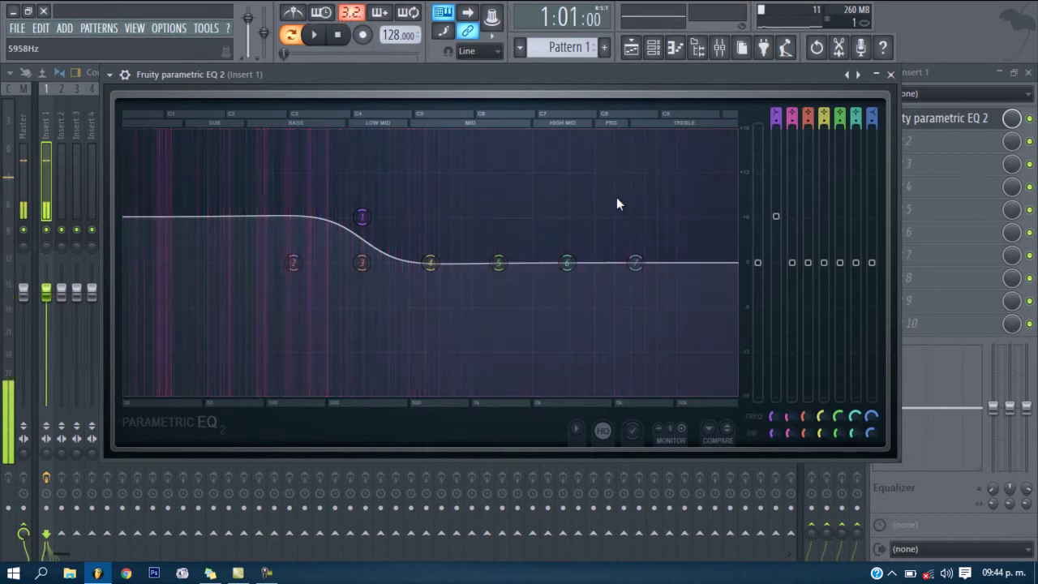
{"action": "left_click_drag", "start_coordinate": [429, 82], "coordinate": [425, 81]}
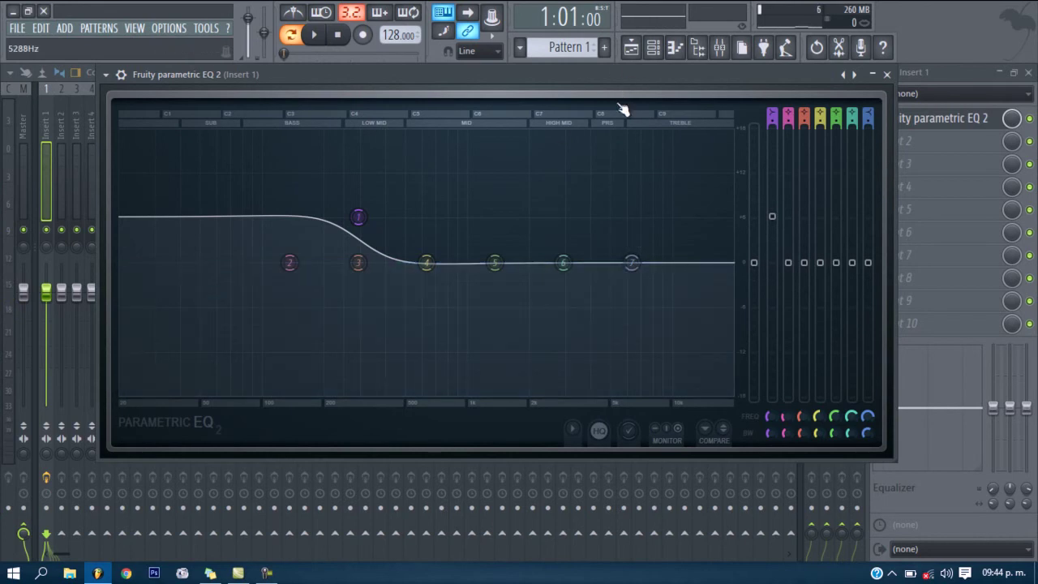
Change equalizer band 7 to a low-pass filter and place it at about 8 kHz.
{"action": "left_click_drag", "start_coordinate": [637, 273], "coordinate": [656, 271]}
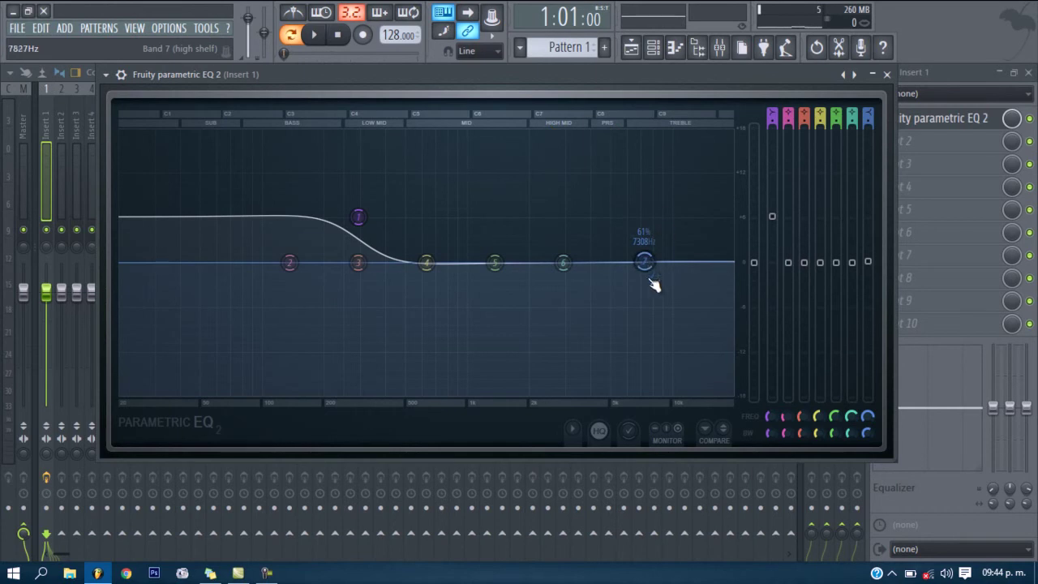
{"action": "right_click", "coordinate": [645, 262]}
{"action": "mouse_move", "coordinate": [674, 302]}
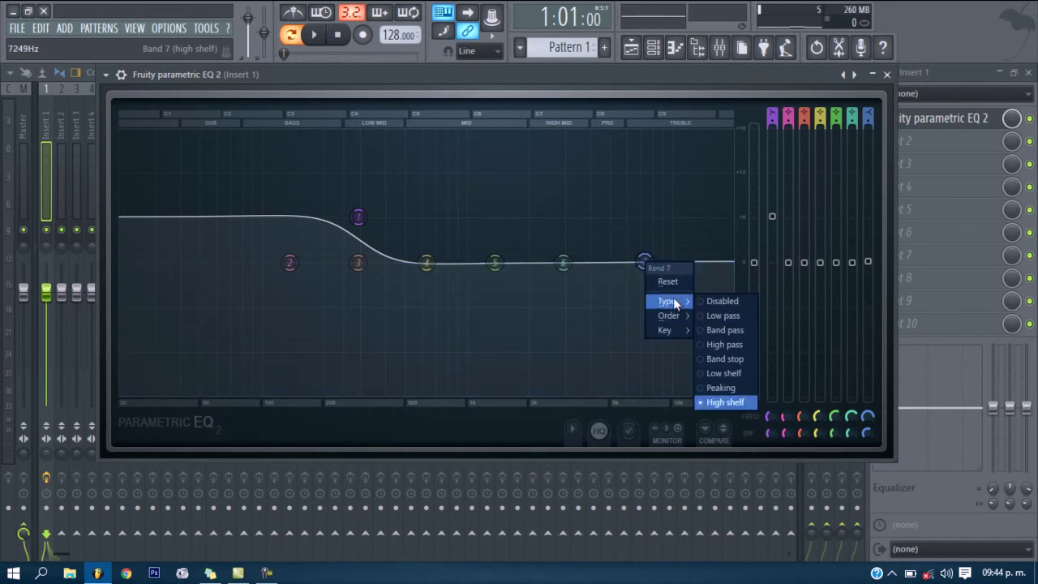
{"action": "left_click", "coordinate": [733, 315]}
{"action": "left_click_drag", "start_coordinate": [655, 278], "coordinate": [663, 278]}
Set band 7's filter order to Steep 8 and raise its cutoff to about 12 kHz.
{"action": "right_click", "coordinate": [653, 267]}
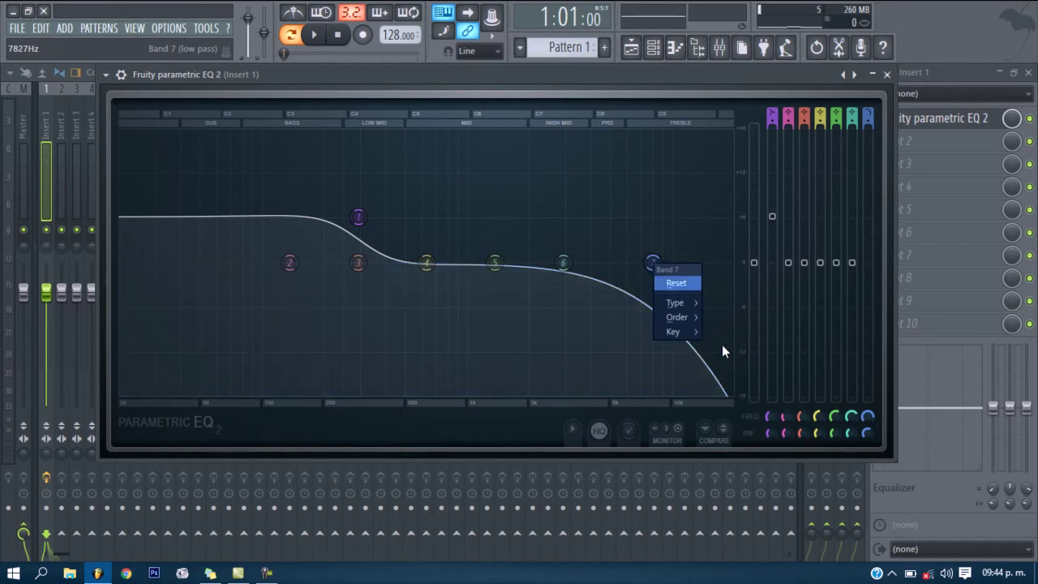
{"action": "mouse_move", "coordinate": [692, 321]}
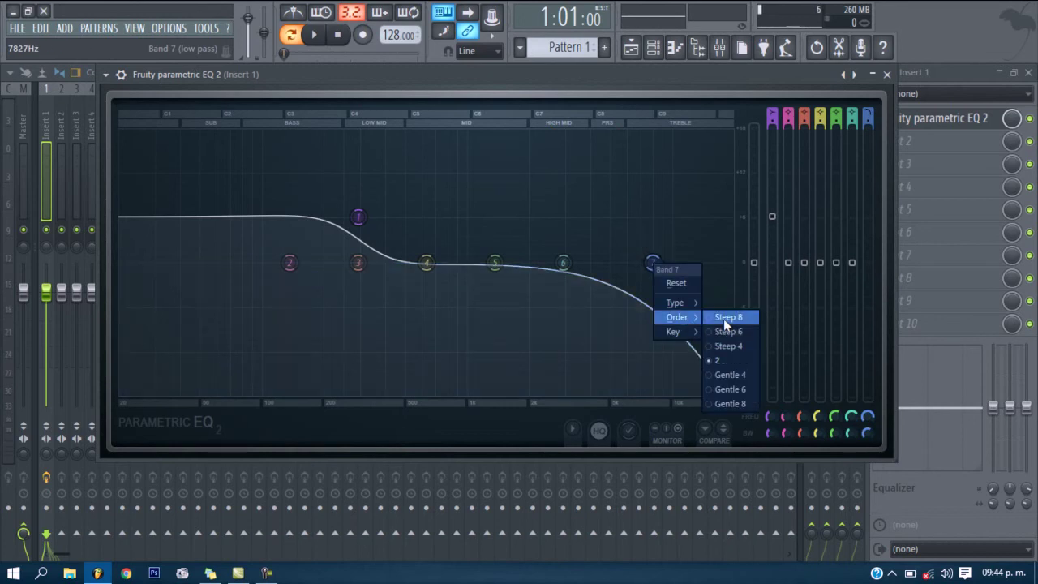
{"action": "left_click", "coordinate": [723, 318]}
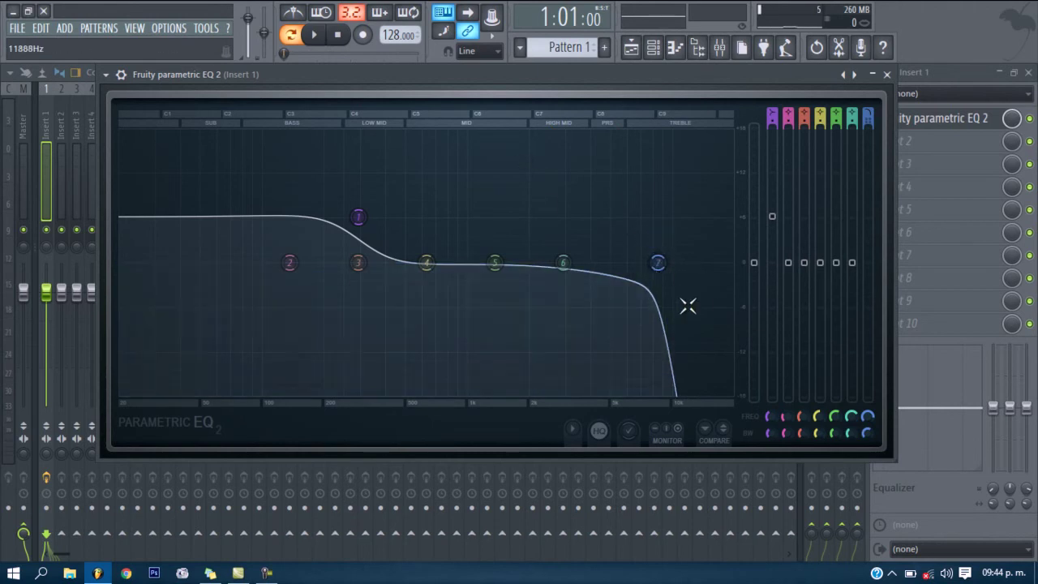
{"action": "left_click_drag", "start_coordinate": [659, 266], "coordinate": [698, 267]}
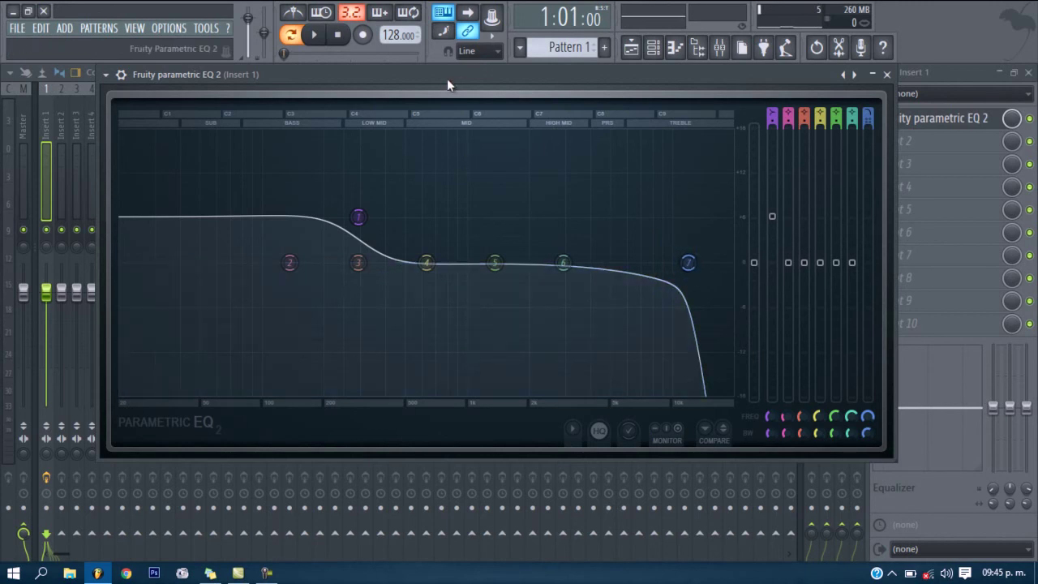
{"action": "left_click_drag", "start_coordinate": [446, 78], "coordinate": [442, 78]}
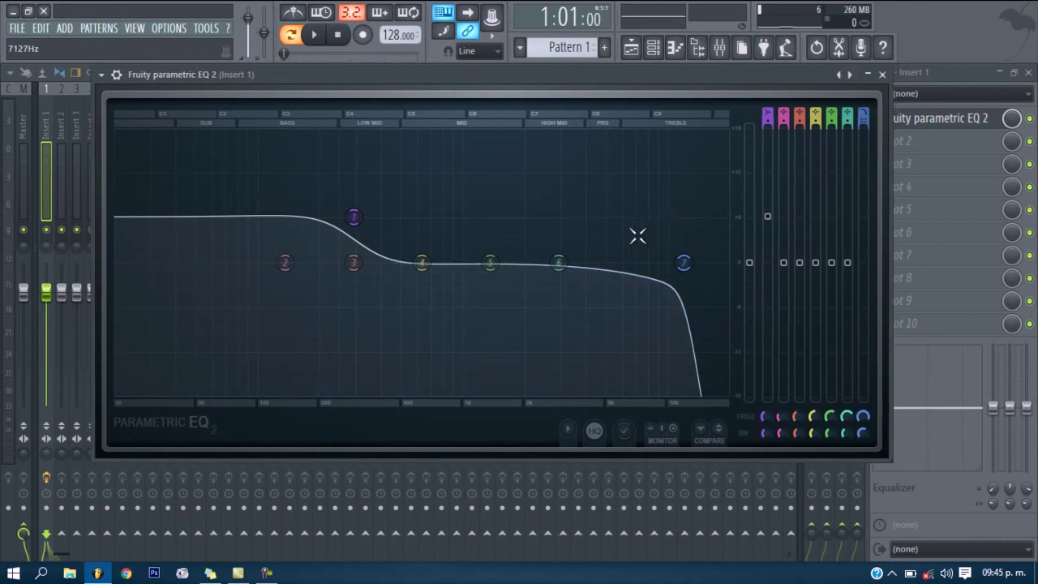
While the pattern plays, lower band 7's cutoff to about 8 kHz and fine-tune its bandwidth.
{"action": "key", "text": "space"}
{"action": "left_click_drag", "start_coordinate": [682, 272], "coordinate": [648, 266]}
{"action": "scroll", "coordinate": [682, 266], "scroll_direction": "up", "scroll_amount": 2}
{"action": "scroll", "coordinate": [682, 266], "scroll_direction": "up", "scroll_amount": 1}
{"action": "scroll", "coordinate": [645, 265], "scroll_direction": "up", "scroll_amount": 5}
{"action": "scroll", "coordinate": [645, 269], "scroll_direction": "down", "scroll_amount": 6}
{"action": "left_click", "coordinate": [337, 36]}
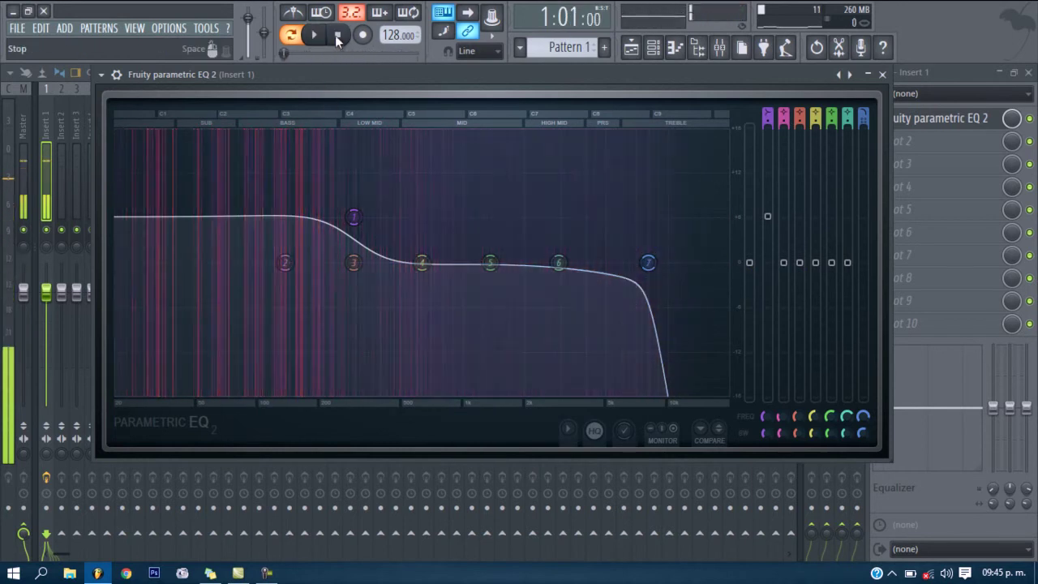
{"action": "left_click_drag", "start_coordinate": [462, 72], "coordinate": [457, 72]}
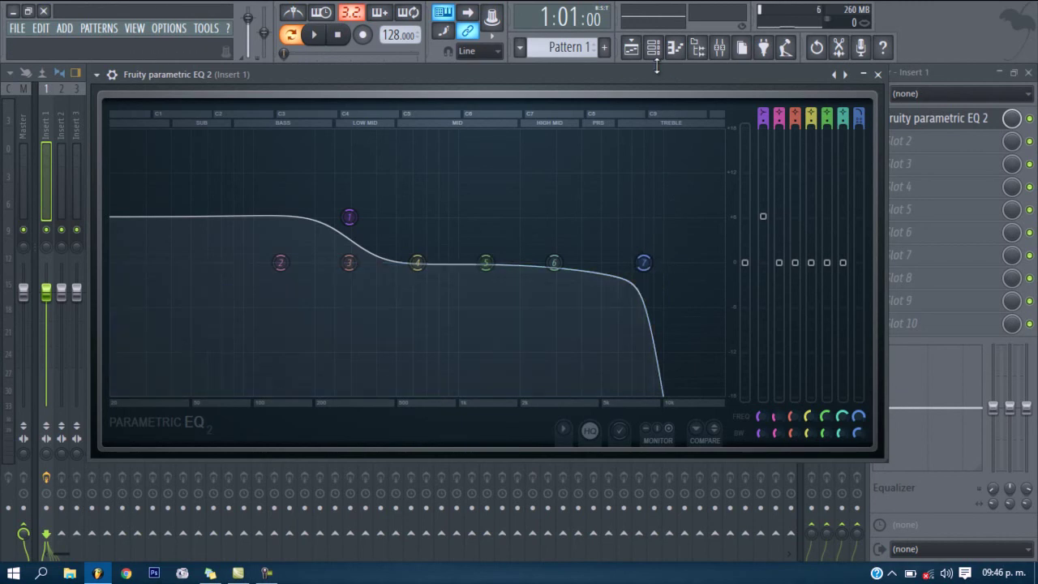
{"action": "mouse_move", "coordinate": [627, 73]}
{"action": "left_mouse_down"}
{"action": "mouse_move", "coordinate": [638, 72]}
{"action": "mouse_move", "coordinate": [622, 68]}
{"action": "left_mouse_up"}
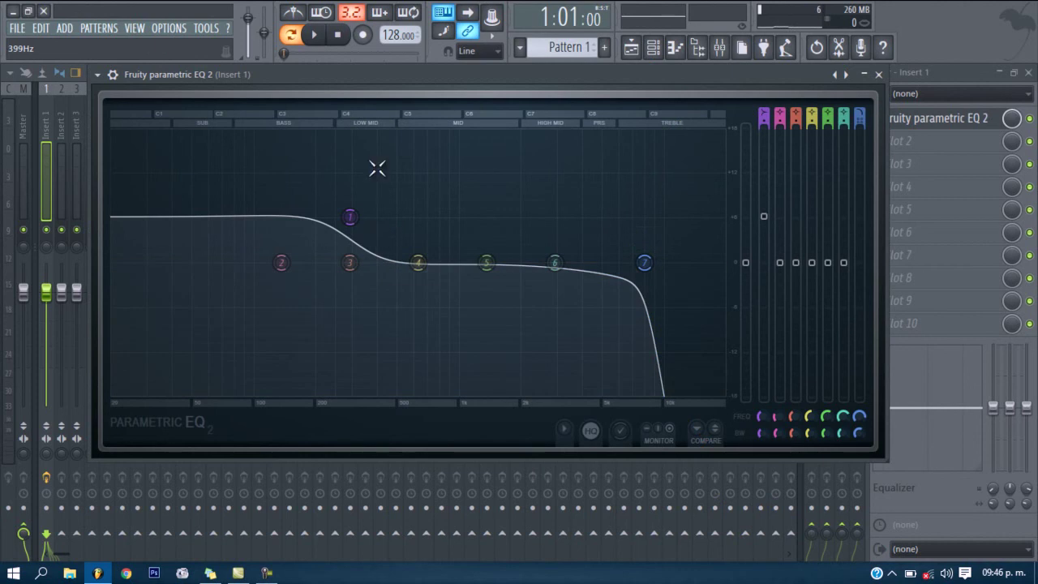
{"action": "left_click_drag", "start_coordinate": [430, 75], "coordinate": [424, 74]}
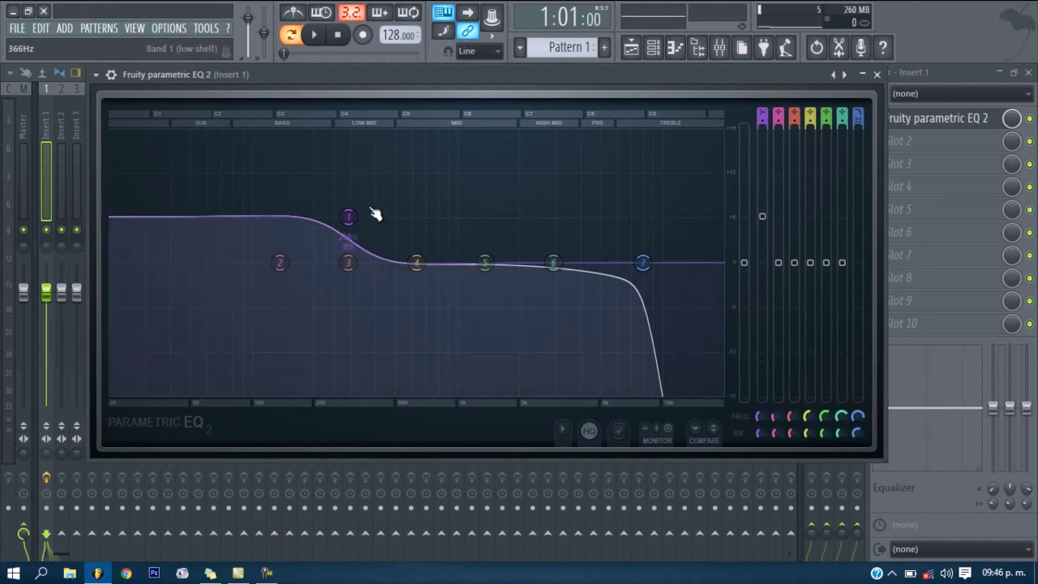
Reduce the low-shelf boost of band 1 to about 4 dB and play the pattern to check it.
{"action": "mouse_move", "coordinate": [347, 224]}
{"action": "left_mouse_down"}
{"action": "mouse_move", "coordinate": [348, 264]}
{"action": "mouse_move", "coordinate": [349, 231]}
{"action": "left_mouse_up"}
{"action": "left_click", "coordinate": [314, 34]}
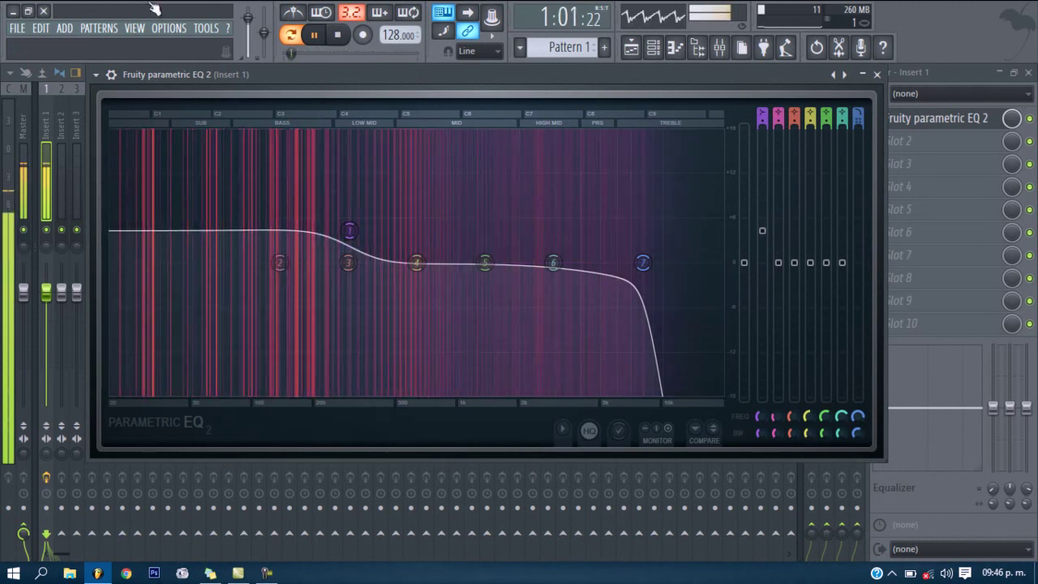
{"action": "key", "text": "space"}
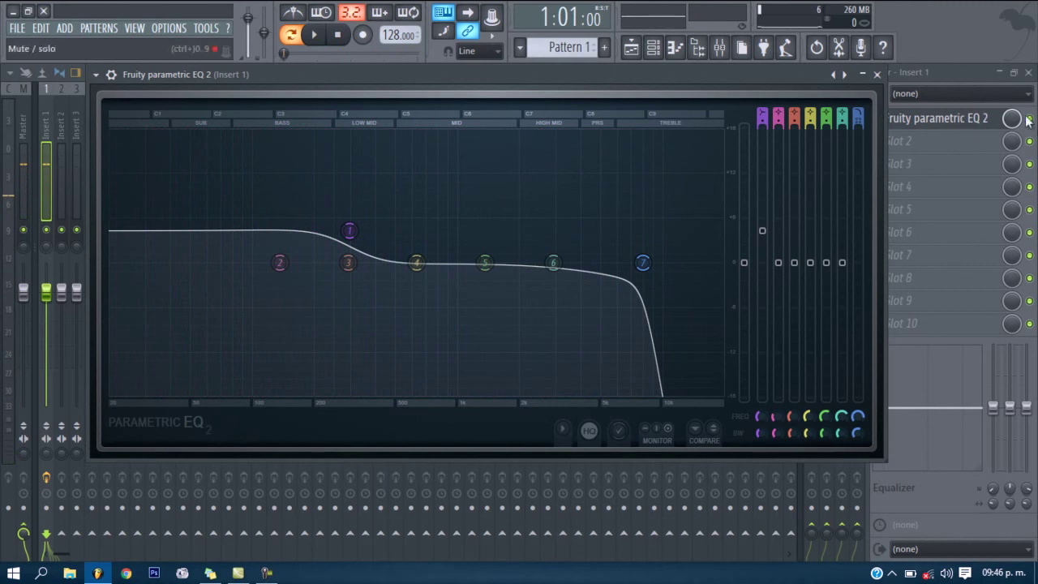
Compare the sound with and without the equalizer by bypassing and re-enabling its mixer slot during playback.
{"action": "left_click_drag", "start_coordinate": [805, 99], "coordinate": [785, 99]}
{"action": "key", "text": "space"}
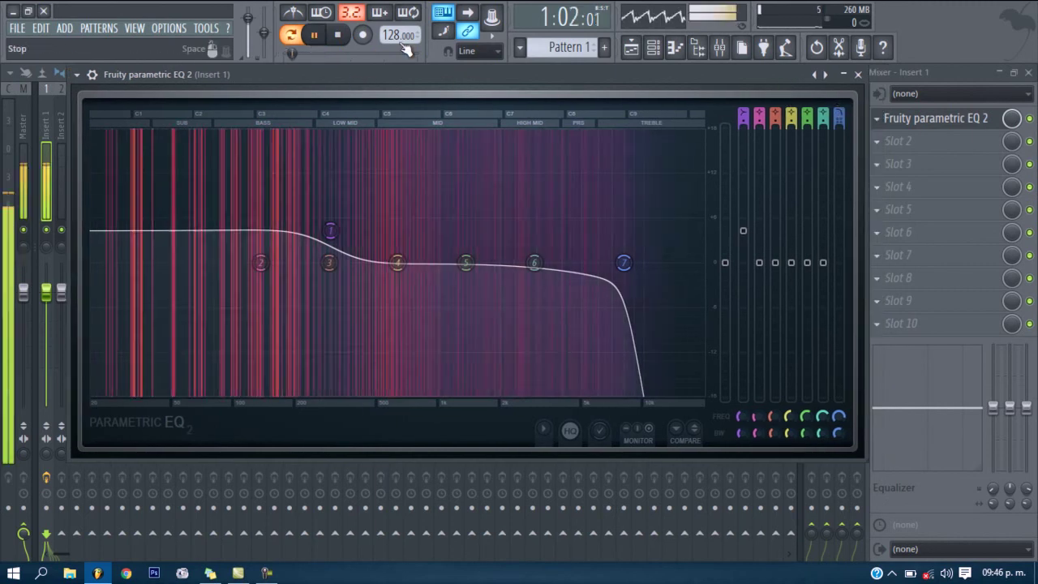
{"action": "left_click", "coordinate": [1030, 119]}
{"action": "left_click", "coordinate": [1030, 119]}
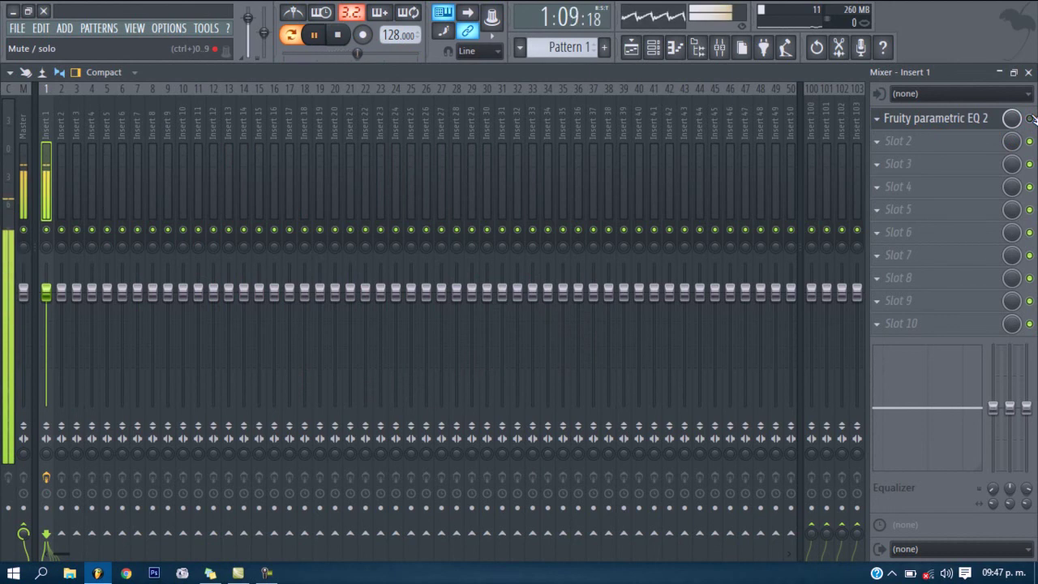
{"action": "left_click", "coordinate": [337, 35]}
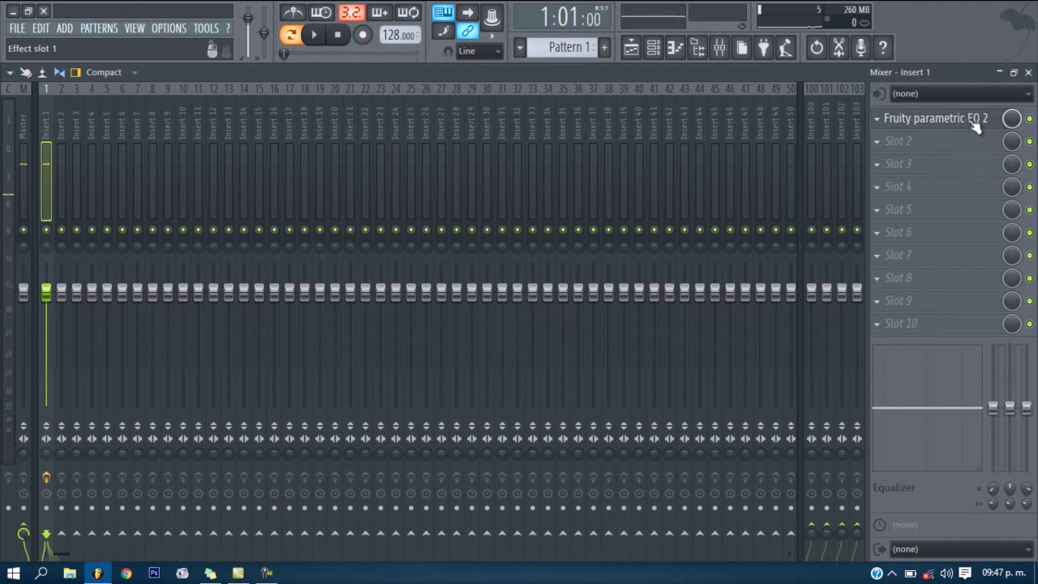
Reopen the equalizer on Insert 1 and nudge band 7's low-pass cutoff slightly higher.
{"action": "left_click", "coordinate": [940, 119]}
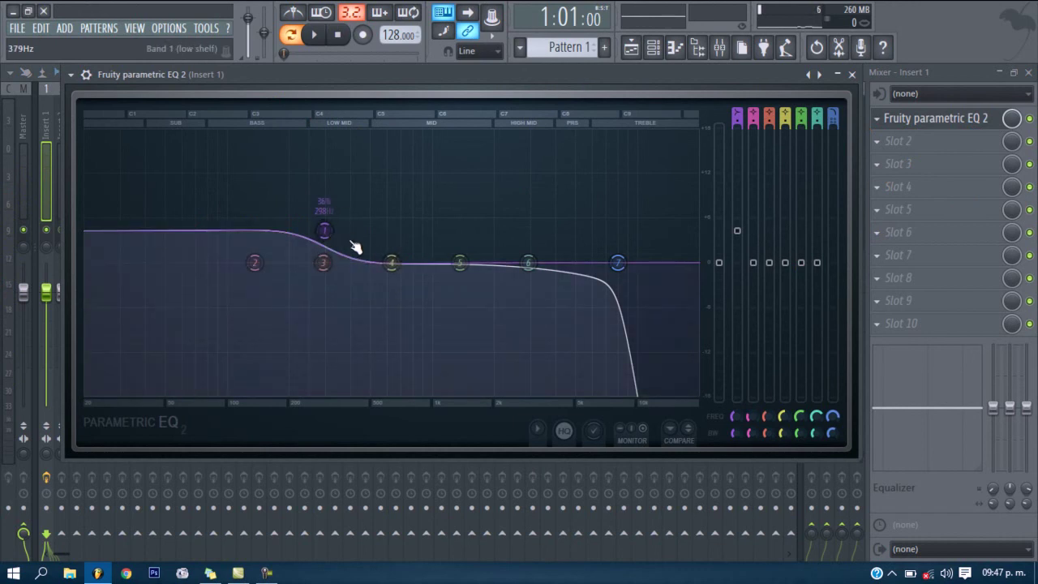
{"action": "left_click_drag", "start_coordinate": [617, 269], "coordinate": [623, 262]}
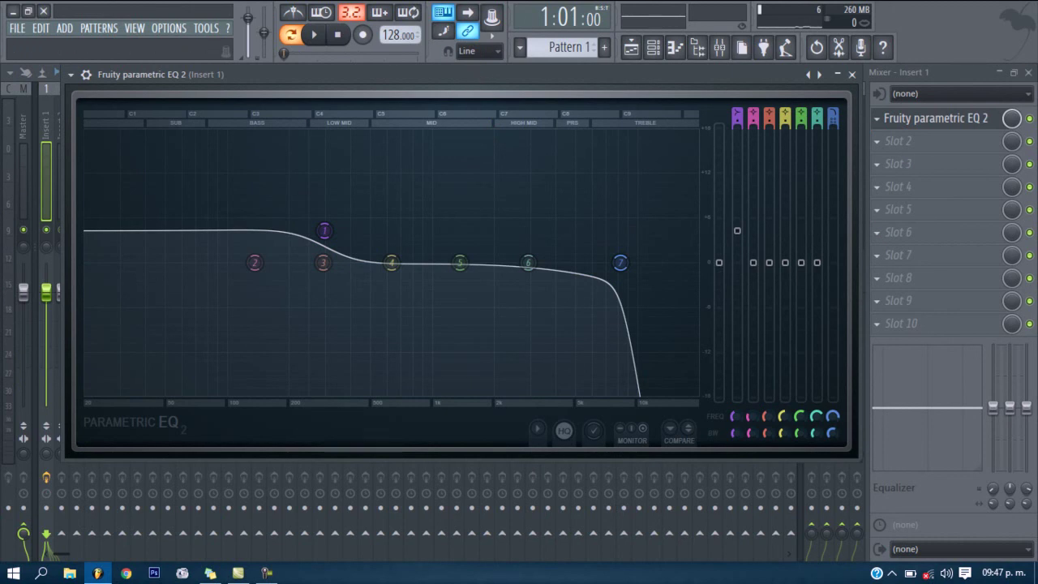
Close the mixer and the Sylenth1 window, keeping the equalizer window open.
{"action": "left_click", "coordinate": [1027, 72]}
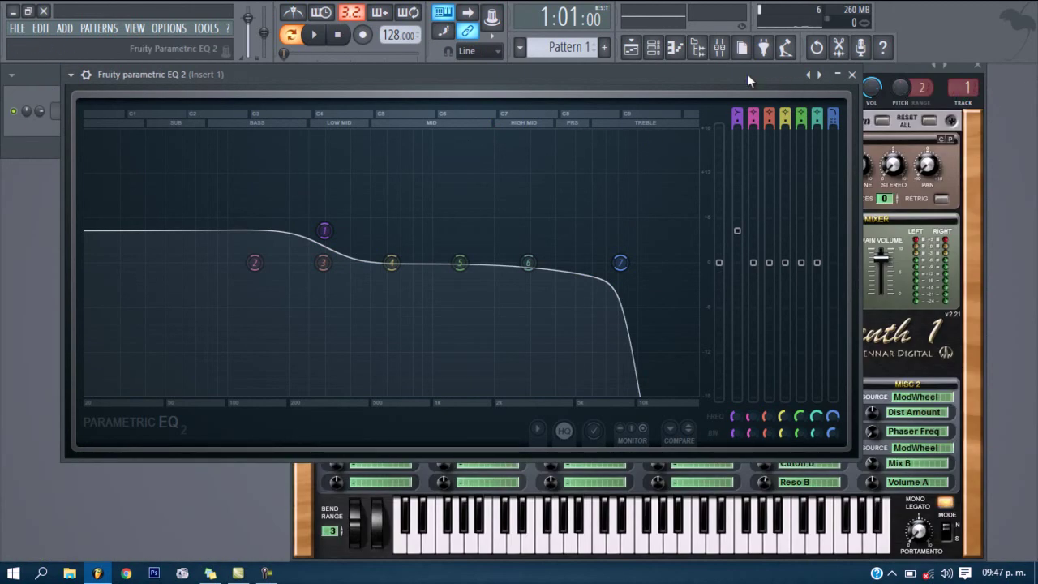
{"action": "left_click", "coordinate": [976, 65]}
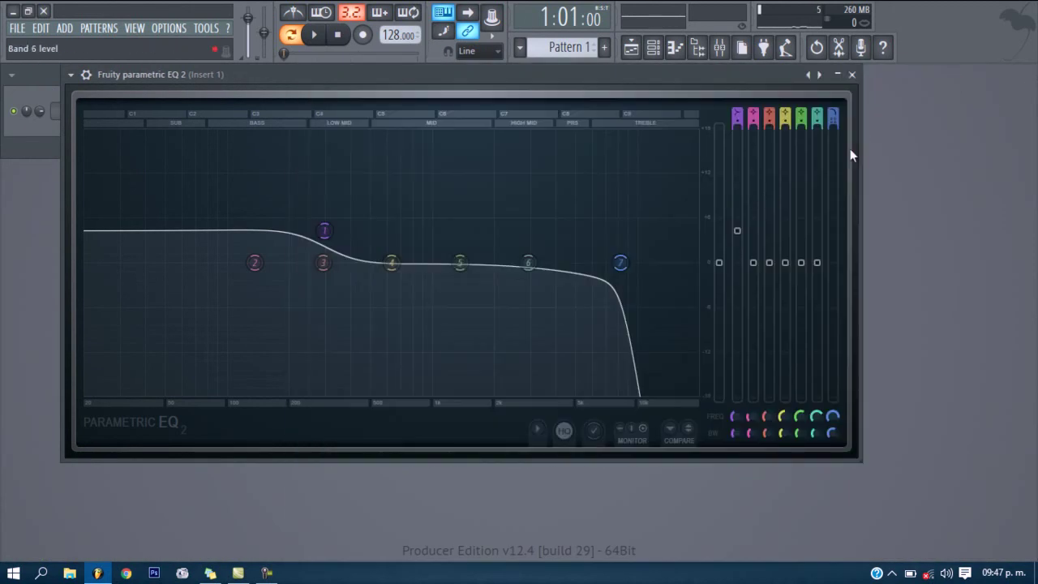
{"action": "left_click_drag", "start_coordinate": [645, 80], "coordinate": [634, 81]}
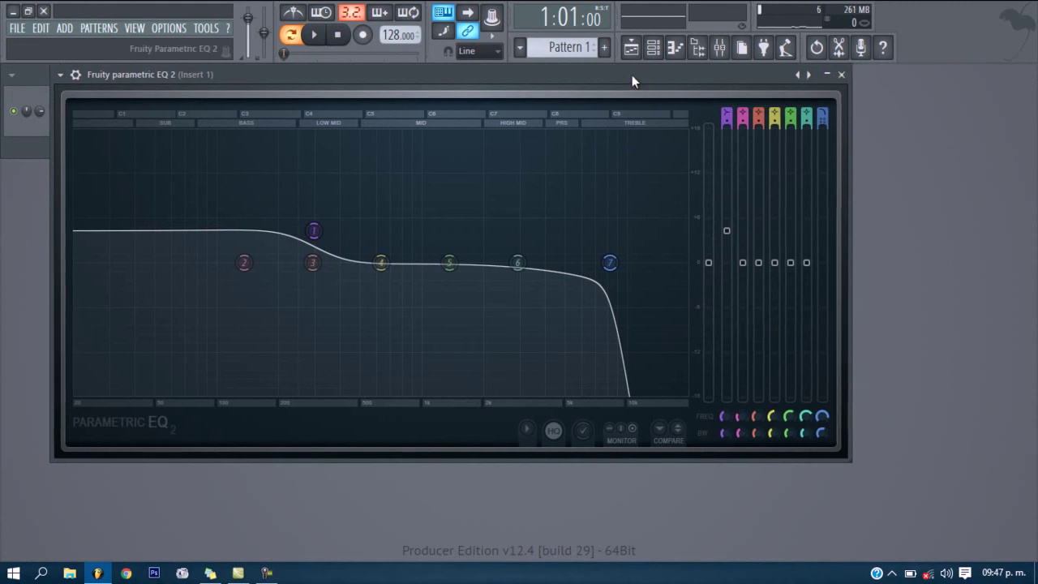